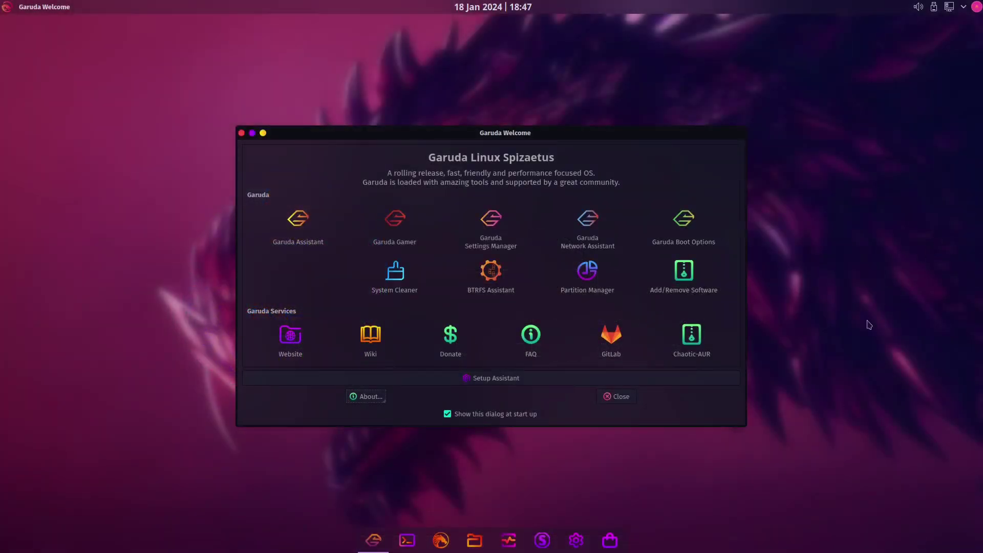
Step: Turn off showing the Garuda Welcome dialog at start up and minimize its window
left_click(453, 417)
left_click(447, 414)
left_click(263, 134)
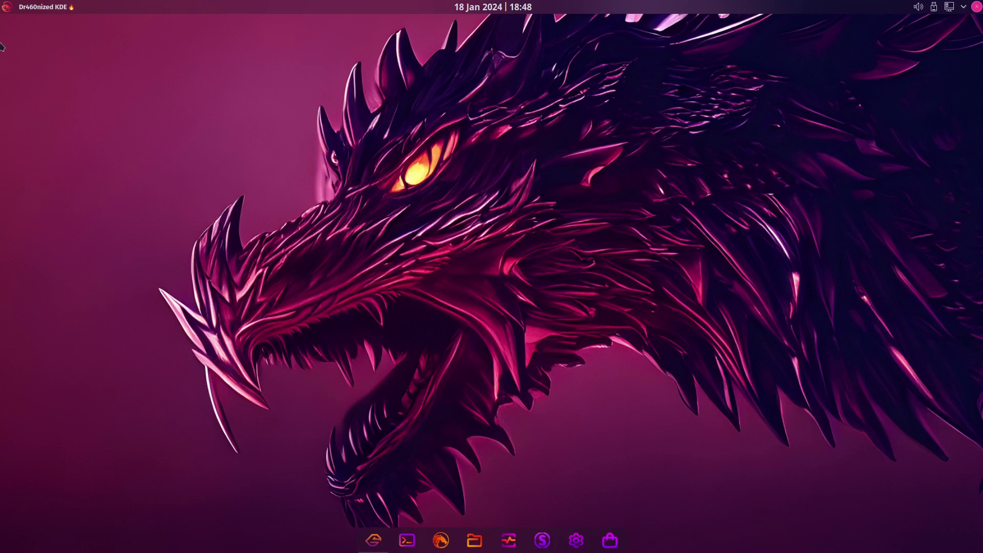
left_click(7, 8)
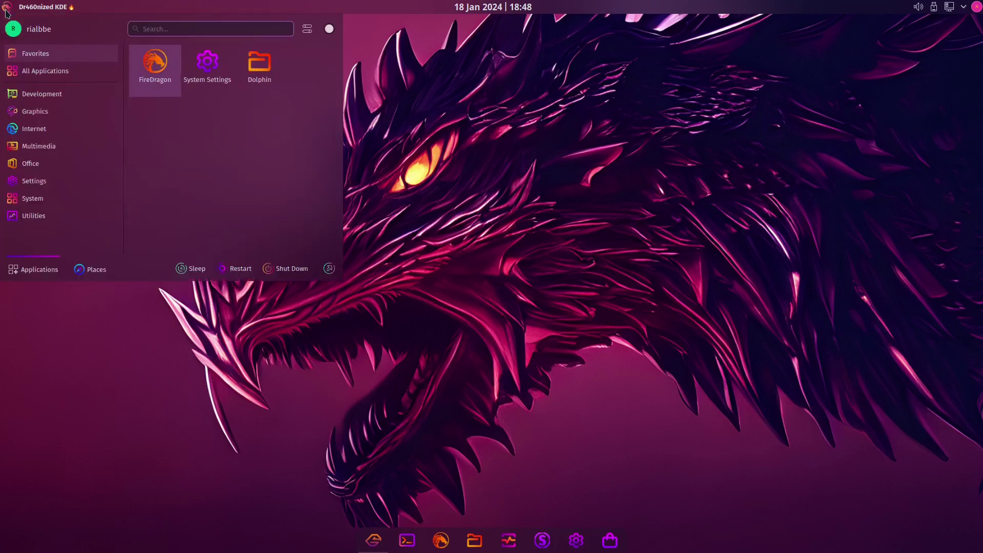
left_click(516, 245)
Step: Set the desktop wallpaper to Animated, look through the remaining wallpapers, and apply the change
right_click(507, 228)
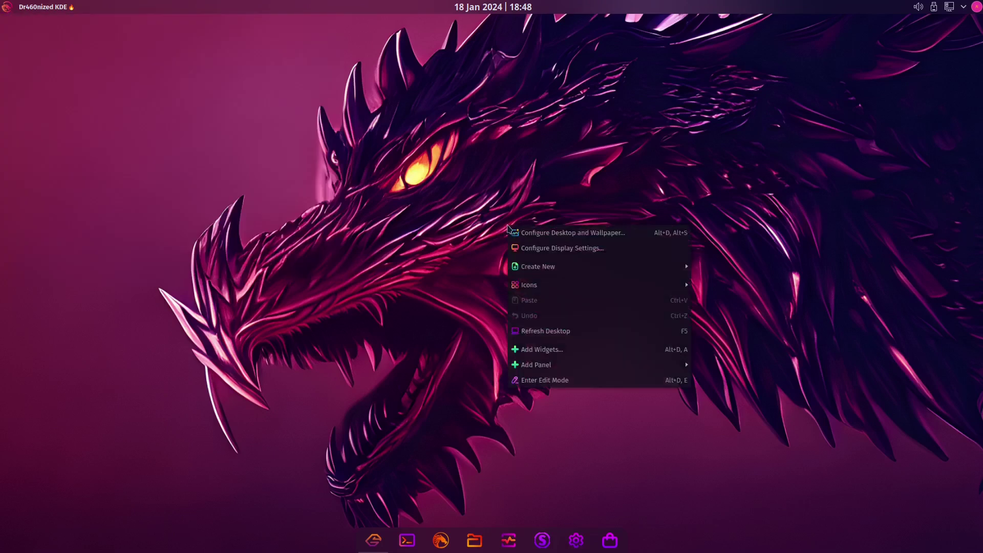
left_click(621, 236)
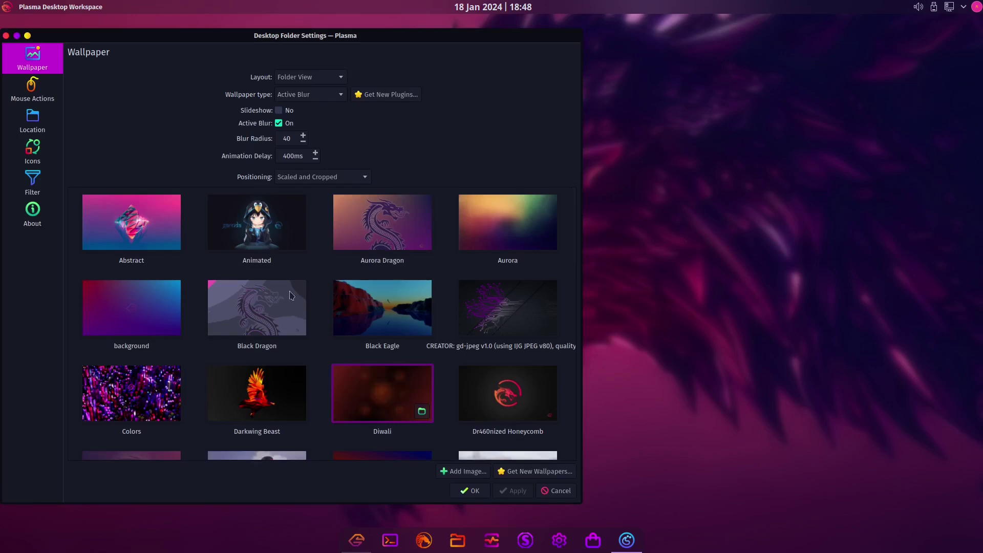
left_click(256, 223)
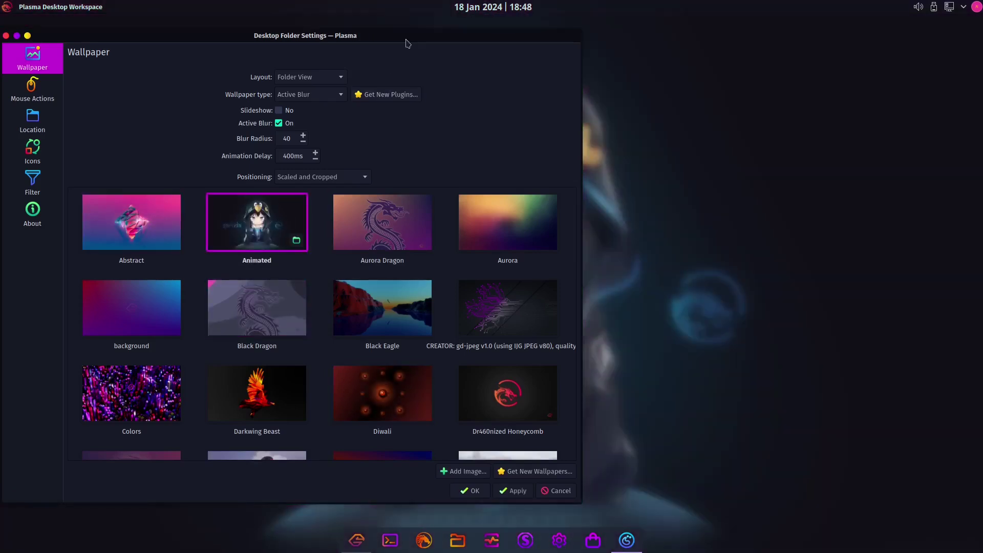
scroll(445, 366, "down", 3)
scroll(445, 371, "down", 1)
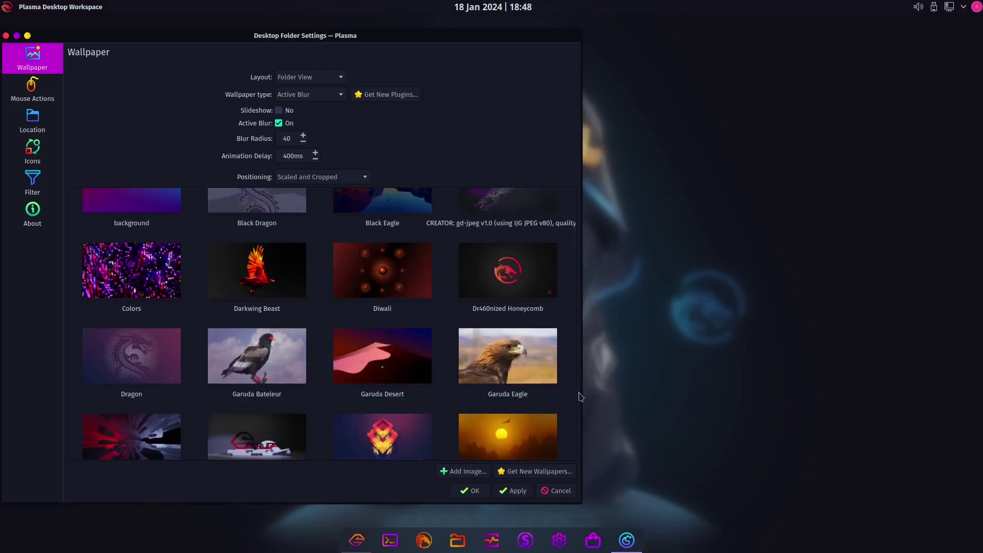
scroll(575, 416, "down", 4)
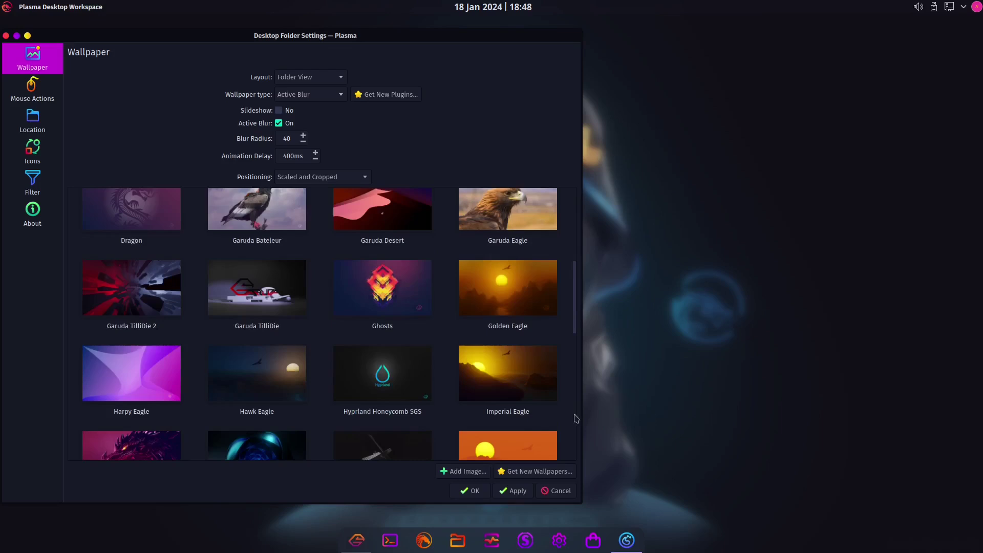
scroll(576, 418, "down", 4)
scroll(576, 418, "down", 3)
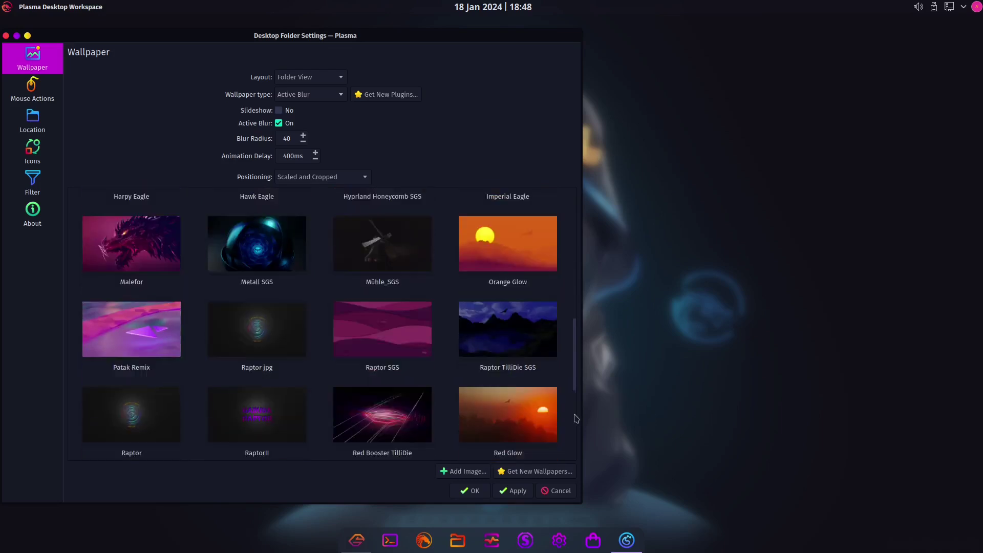
scroll(576, 418, "down", 1)
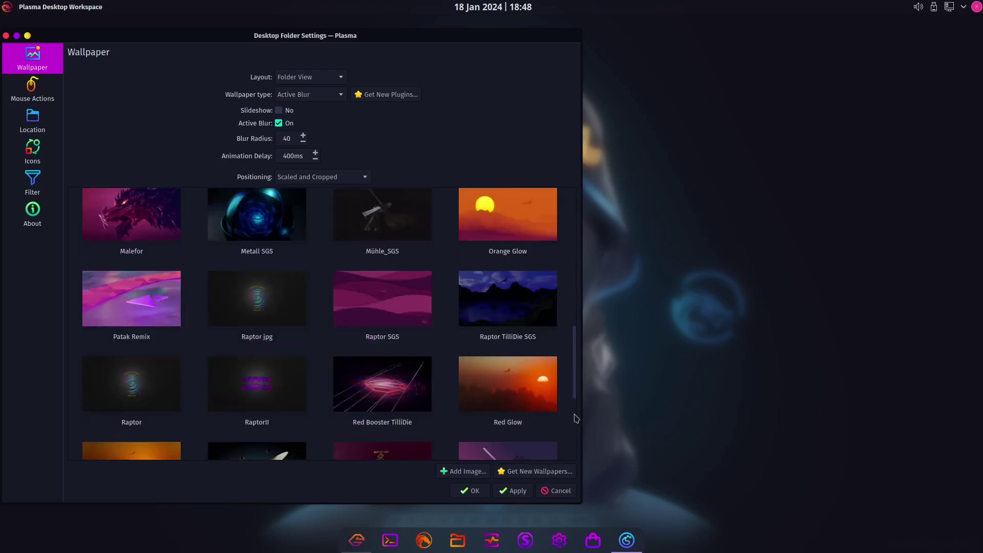
scroll(576, 418, "down", 8)
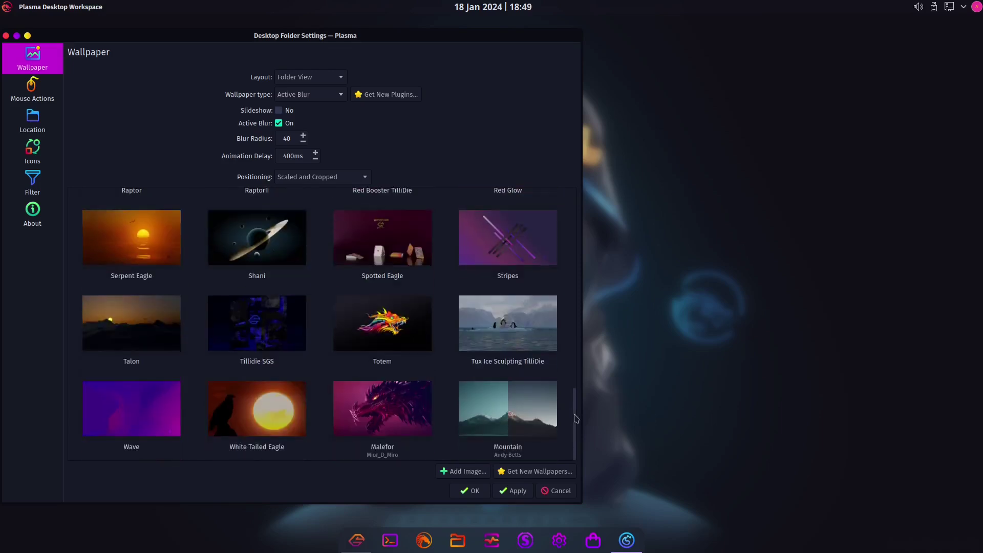
left_click(514, 493)
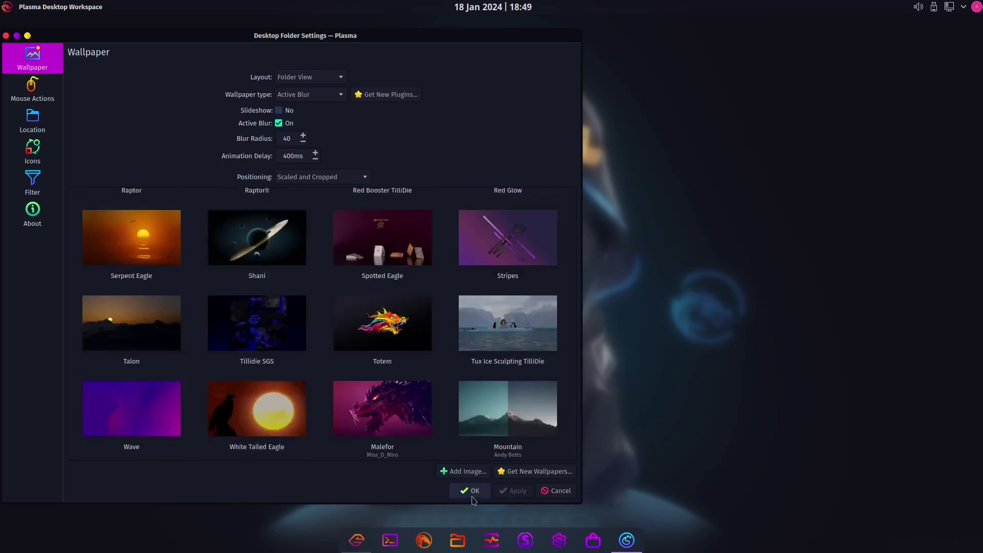
left_click(471, 492)
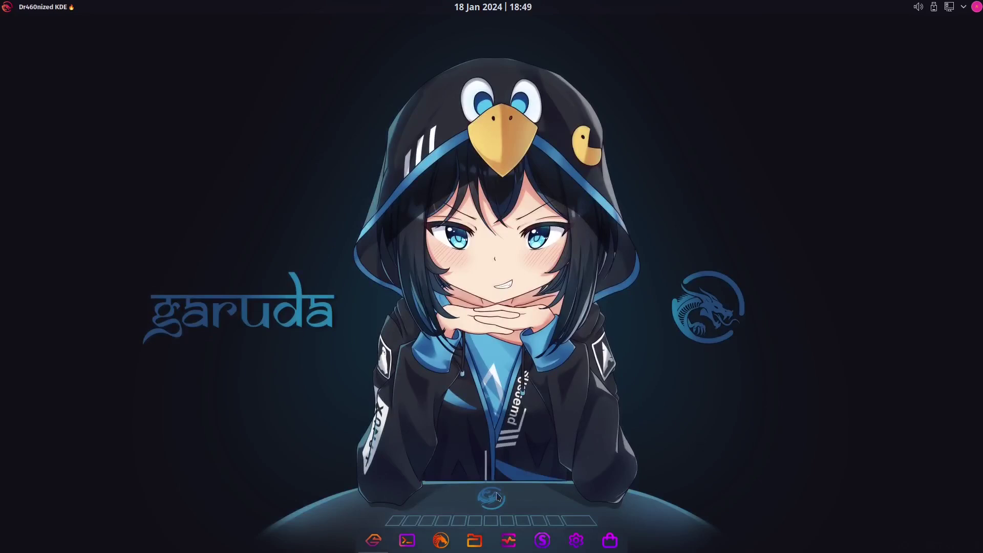
Step: Launch the FireDragon browser and open its About information
left_click(438, 545)
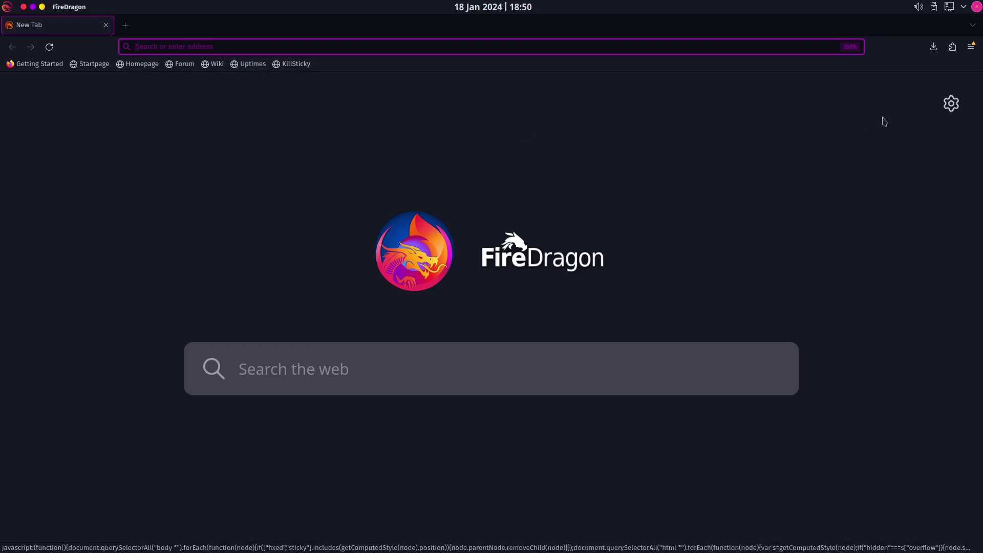
left_click(971, 46)
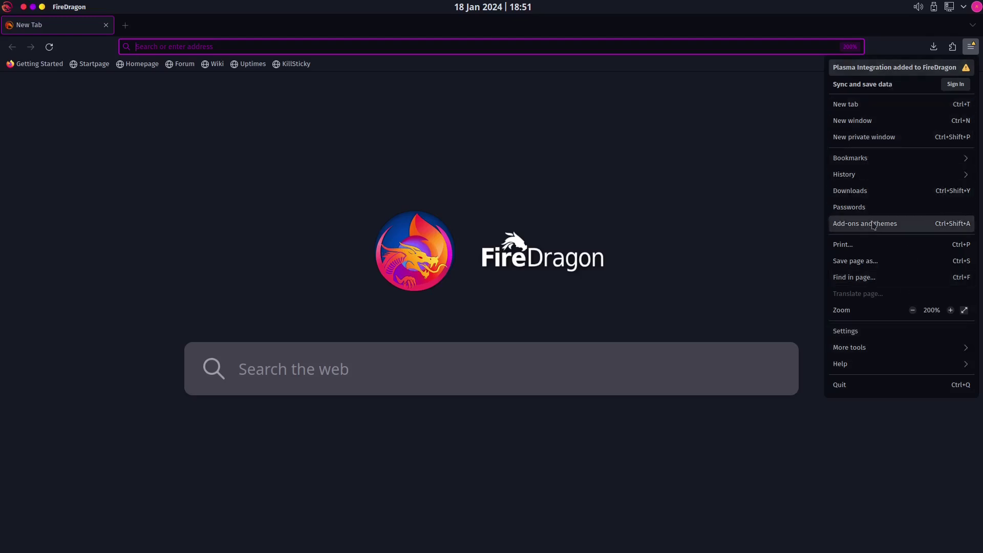
left_click(868, 365)
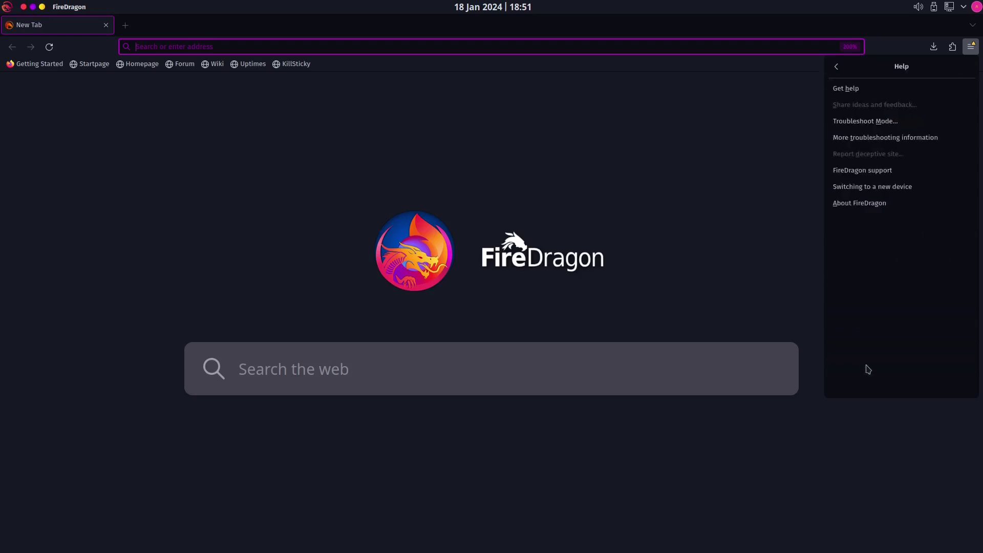
left_click(865, 205)
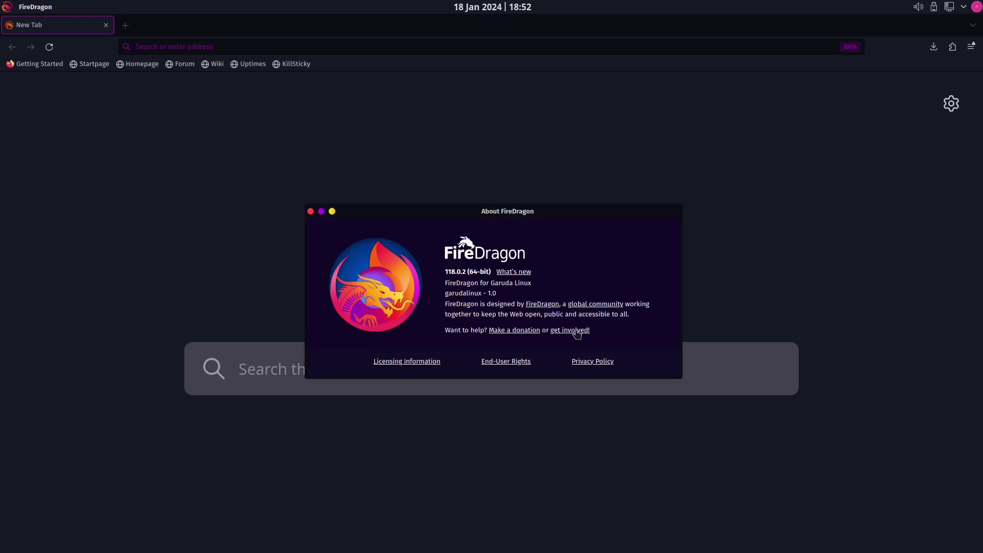
Step: Open FireDragon's licensing information and look through the list of licenses
left_click(423, 363)
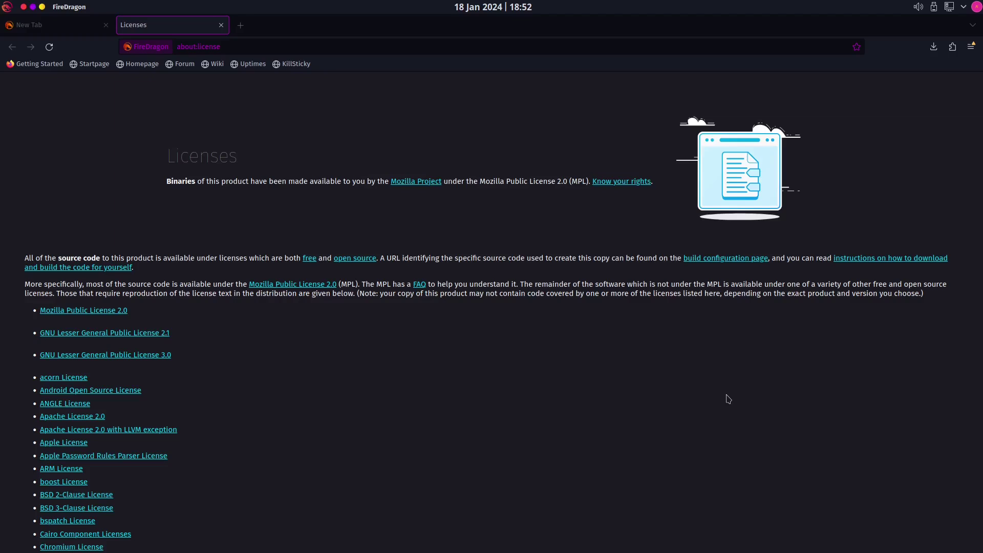
scroll(728, 398, "down", 20)
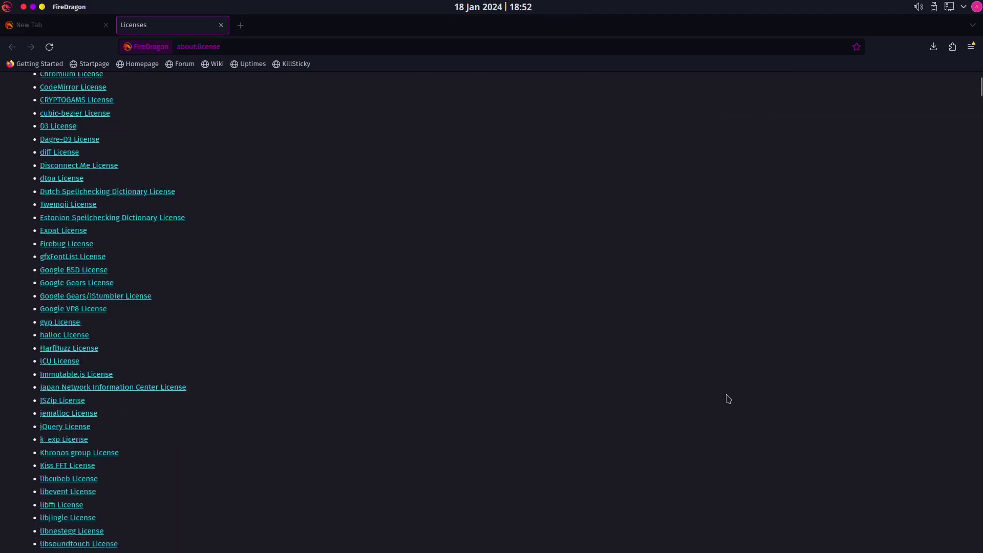
scroll(491, 308, "up", 20)
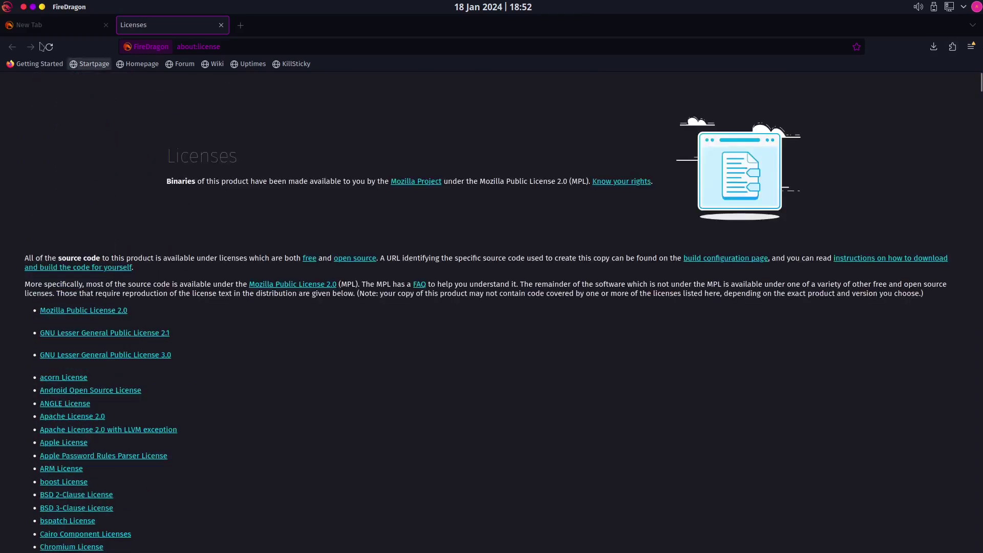
Step: Visit the bookmarked Garuda Startpage and Homepage, then close the Startpage tab
left_click(89, 65)
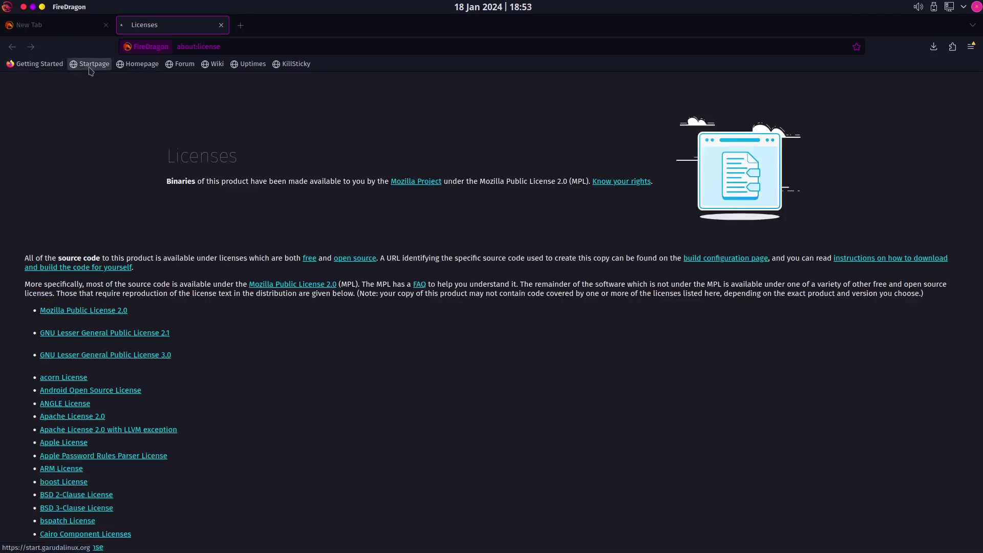
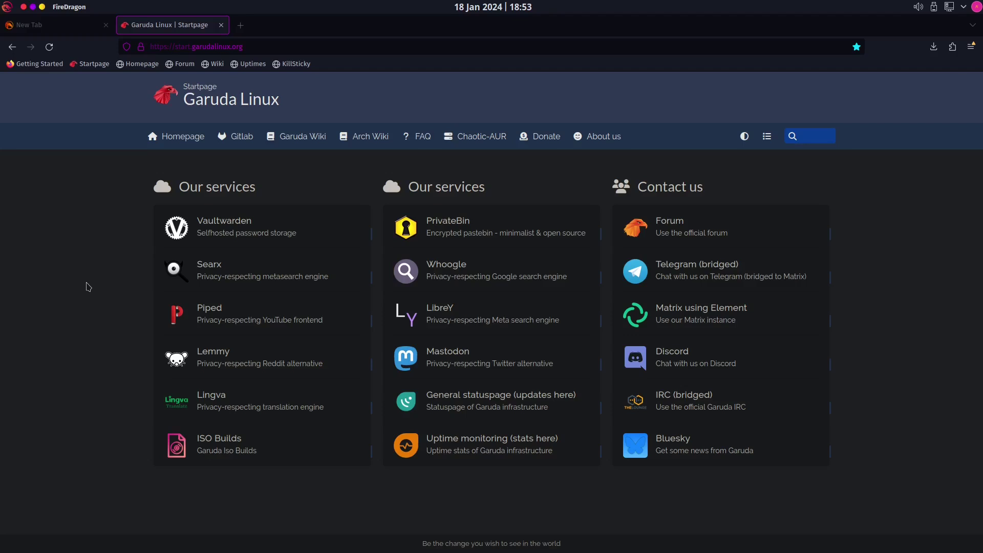
left_click(131, 65)
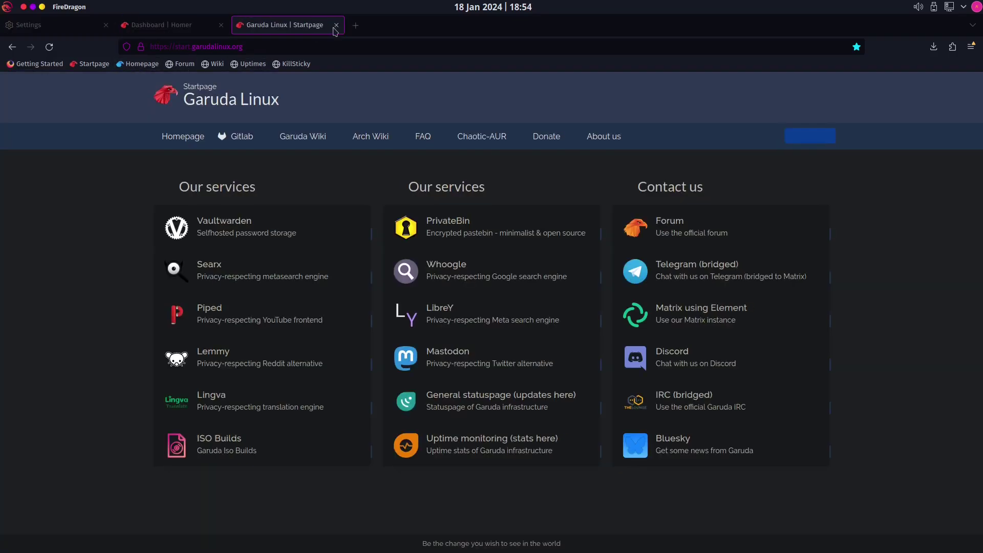
left_click(337, 25)
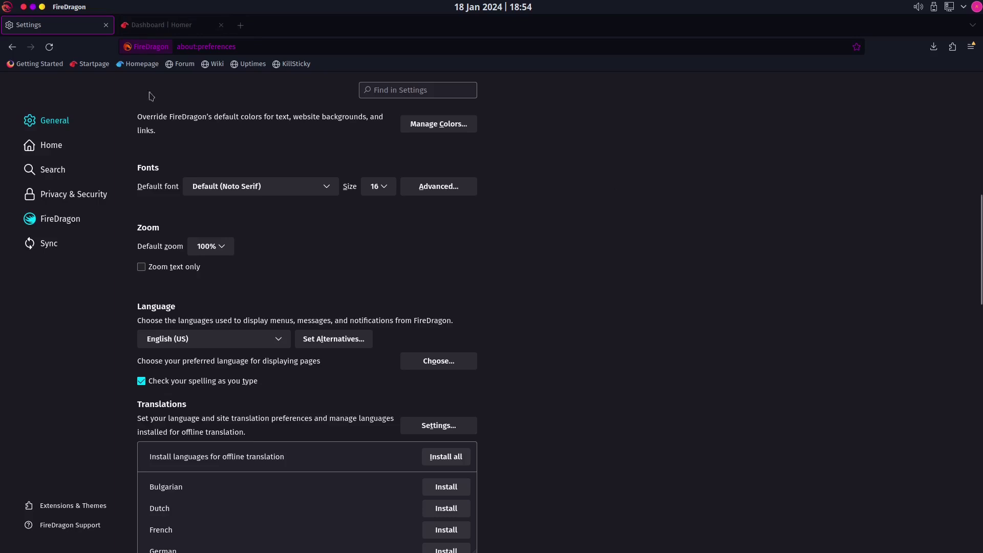
Step: Examine the browser's General settings, covering tabs, website appearance, fonts, zoom, language, translations and downloads
left_click(970, 46)
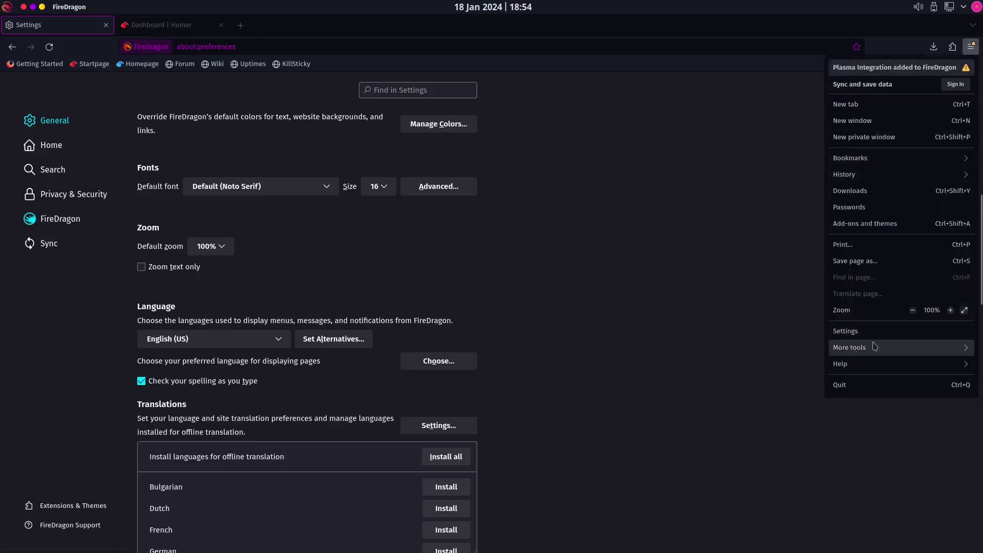
left_click(580, 362)
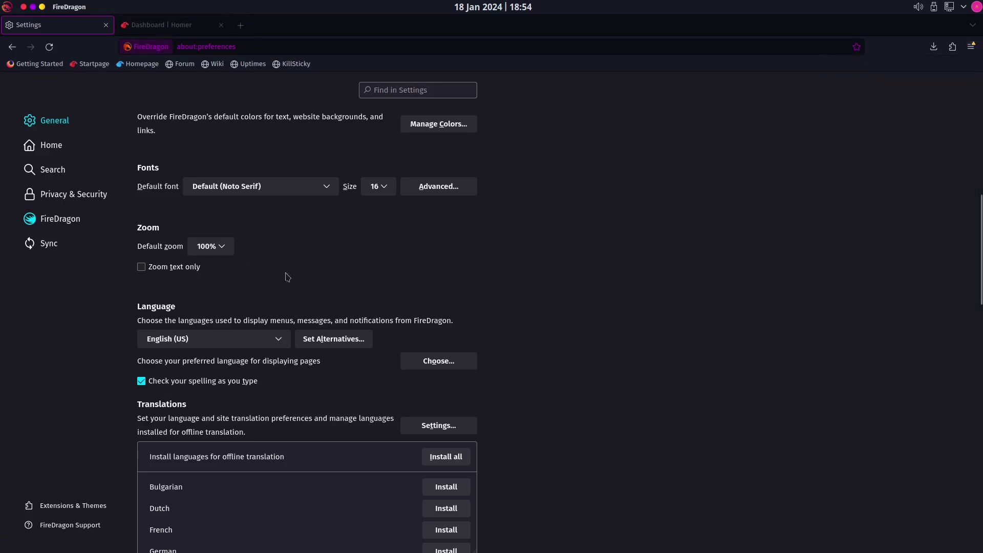
scroll(538, 352, "up", 7)
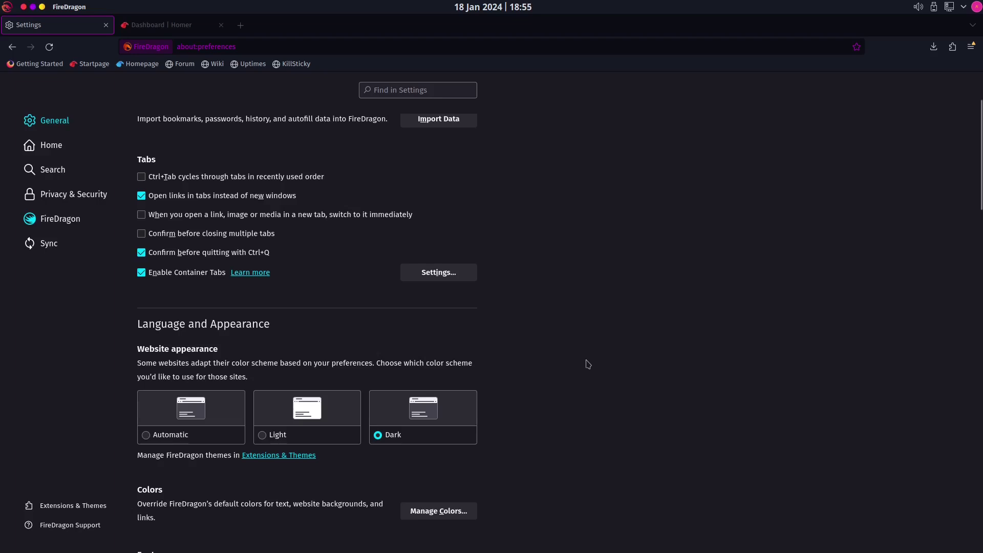
scroll(588, 364, "down", 4)
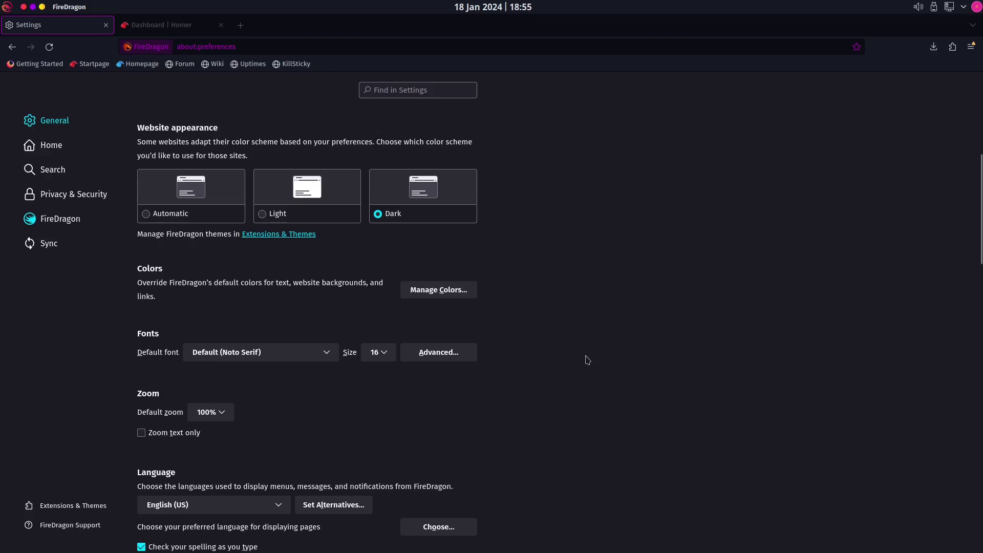
scroll(587, 360, "down", 5)
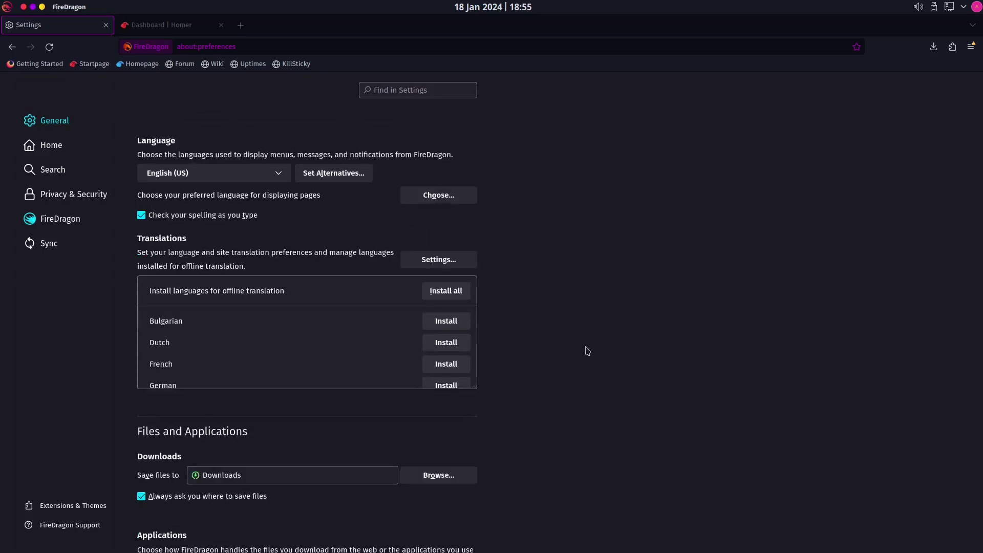
scroll(587, 353, "down", 2)
scroll(587, 351, "down", 3)
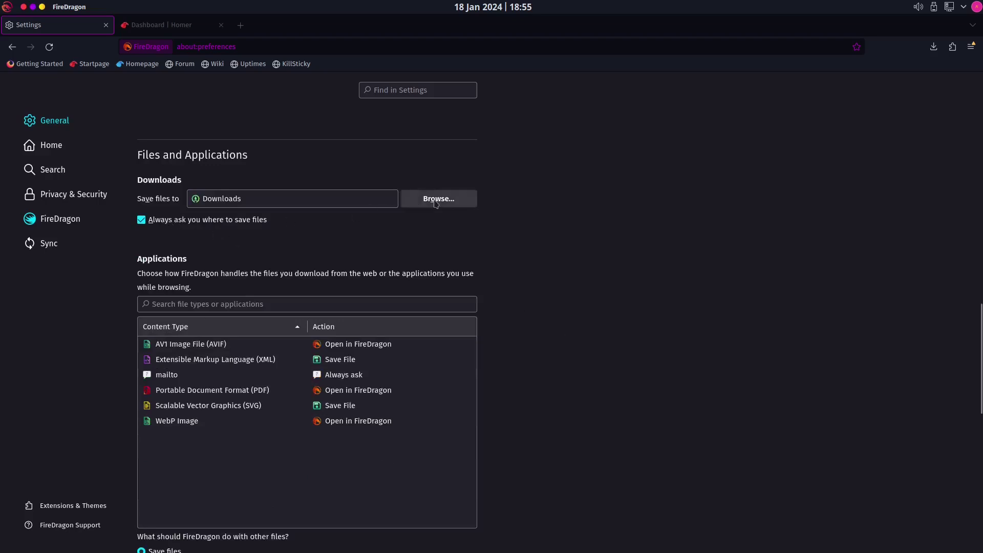
Step: Set the browser's download folder to Downloads in the home directory and review the DRM and update settings
left_click(465, 205)
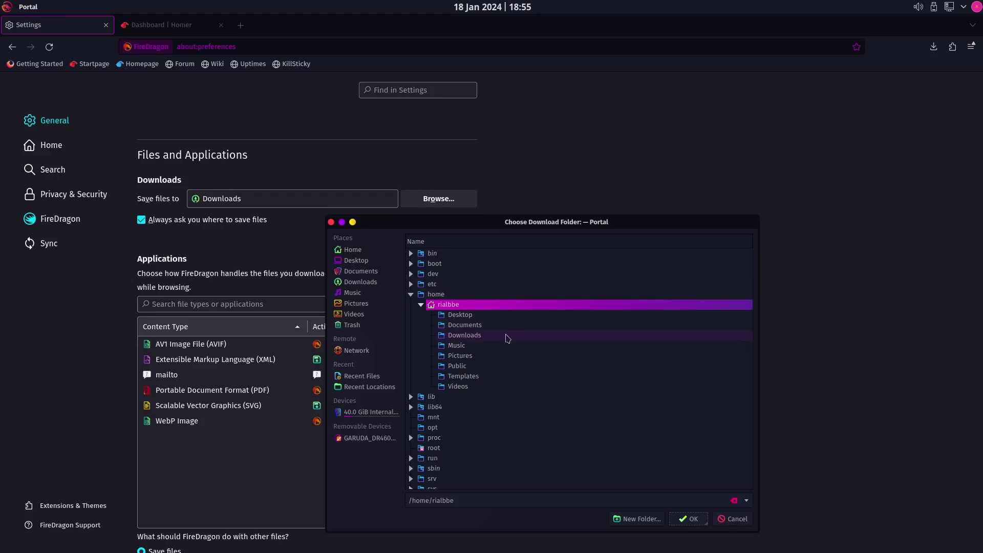
left_click(507, 338)
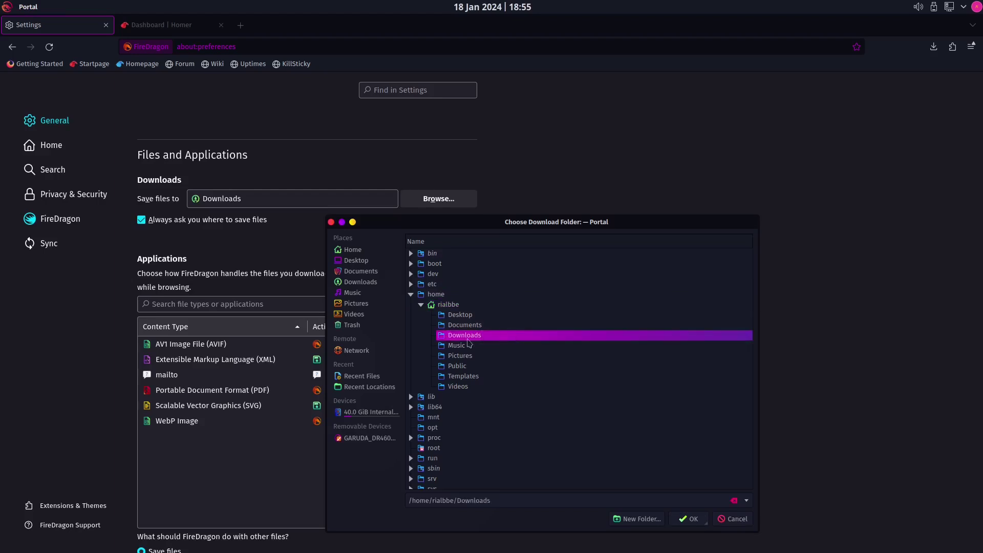
left_click(689, 518)
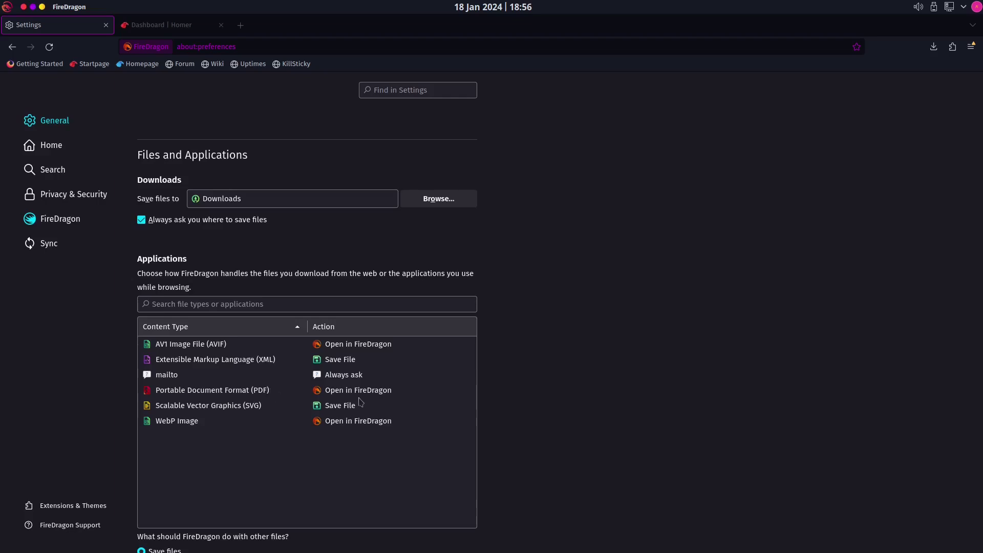
scroll(359, 402, "down", 5)
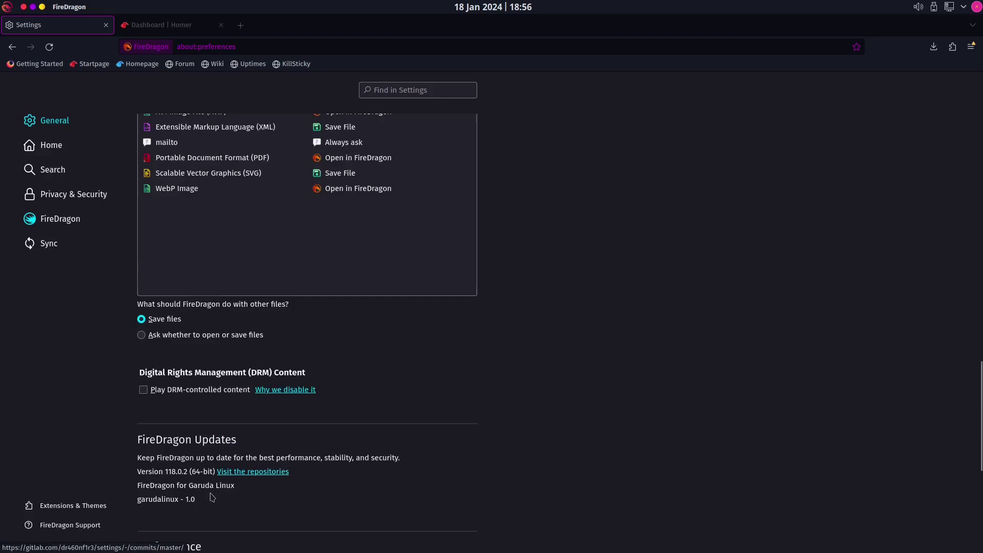
Step: Open a new browser window and restore it from full size to a smaller floating window
key("ctrl+n")
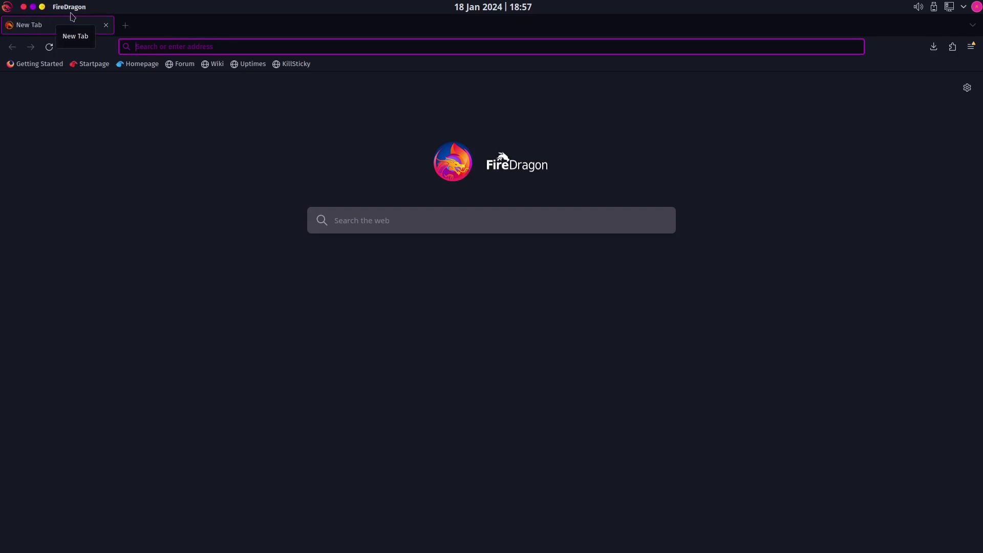
double_click(231, 31)
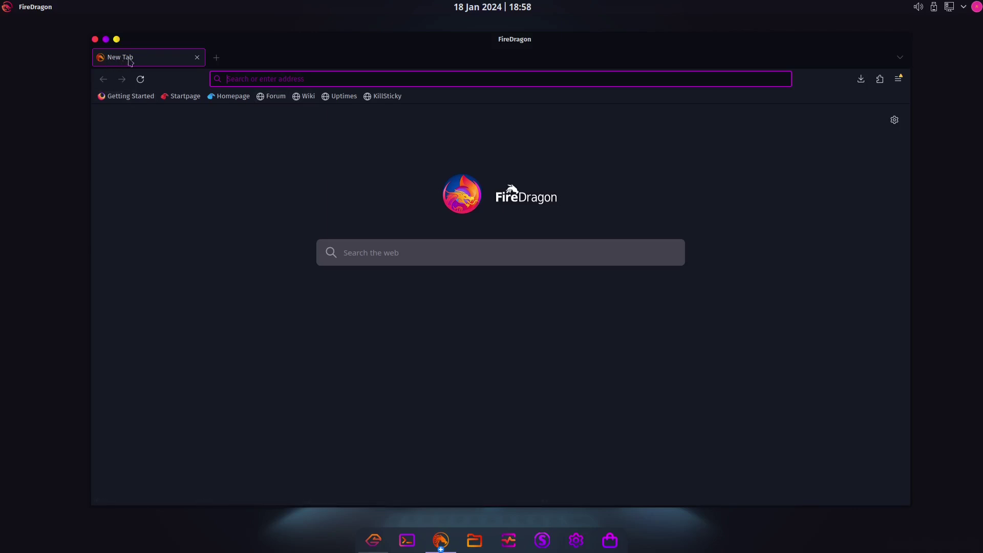
Step: Open the browser's Search settings and display the list of available default search engines
left_click(216, 58)
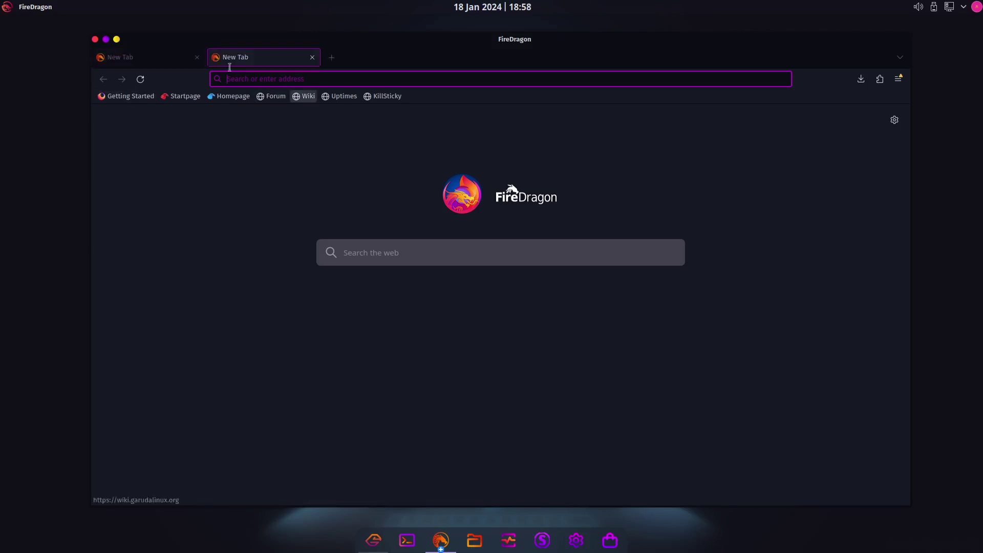
left_click(312, 58)
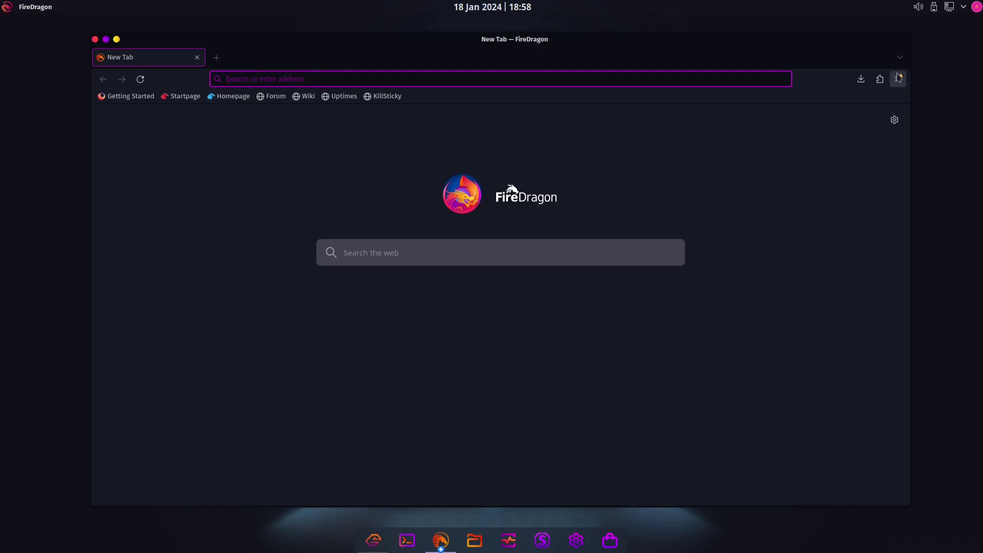
left_click(898, 79)
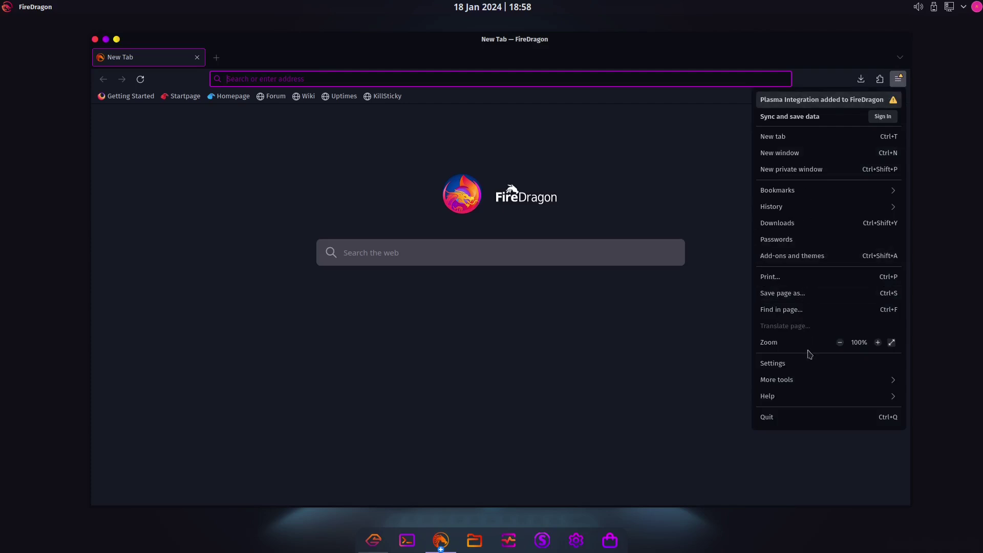
left_click(810, 369)
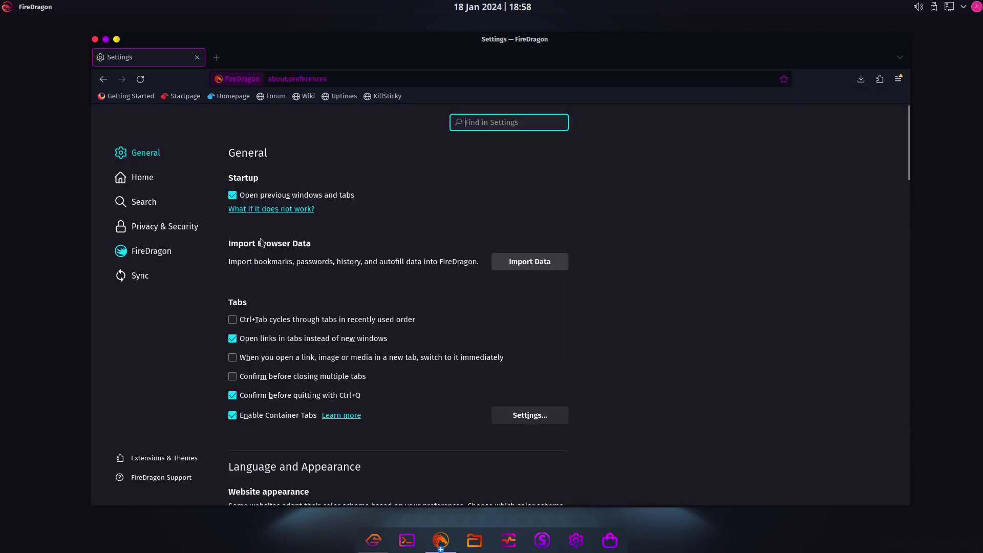
left_click(158, 210)
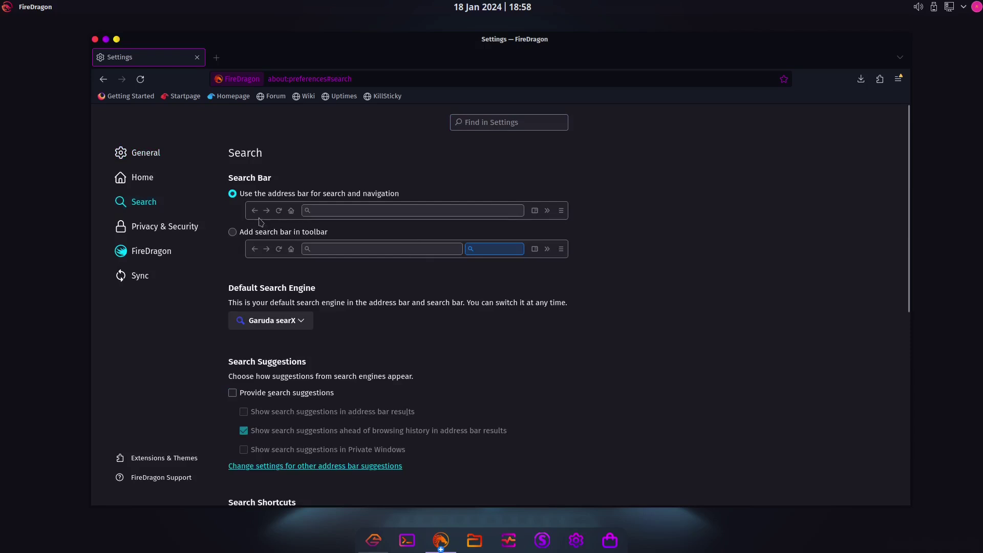
left_click(301, 320)
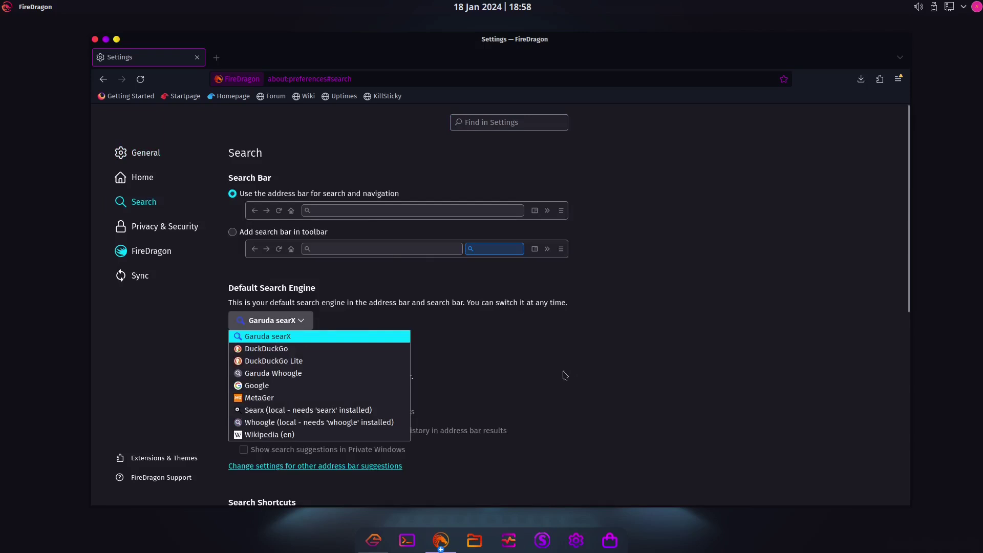
Step: Search the web for "fire dragon" with Garuda searX in a new tab
key("ctrl+t")
left_click(396, 250)
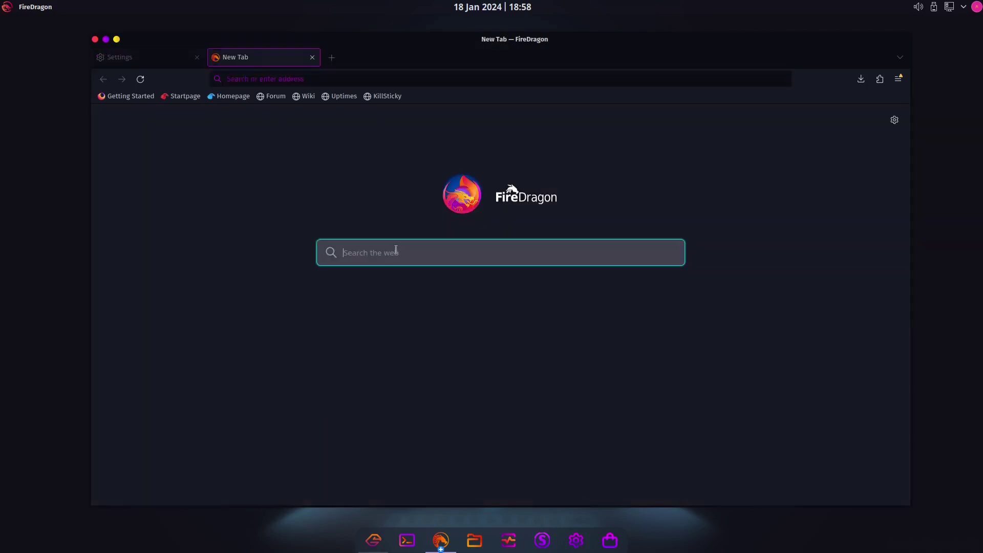
type("ir")
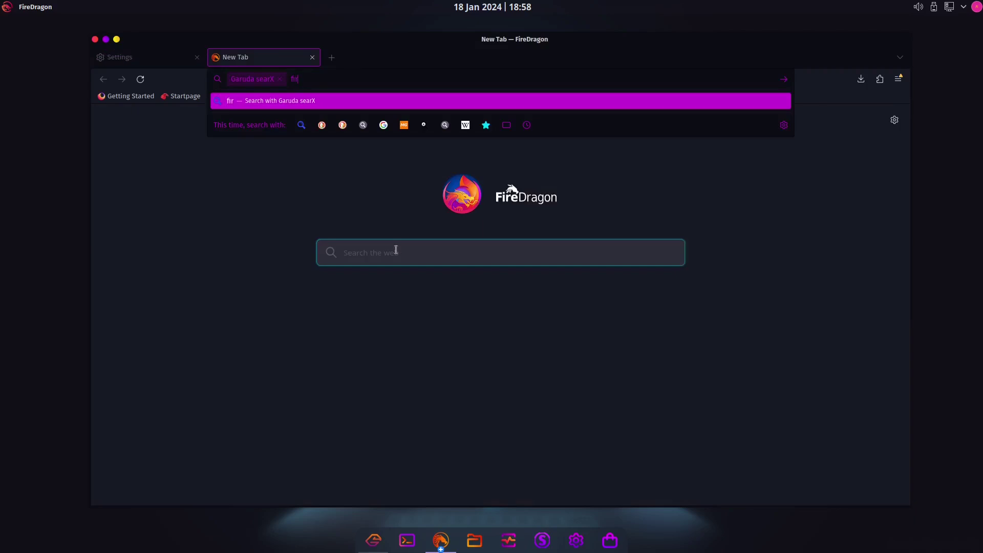
type("e dragon")
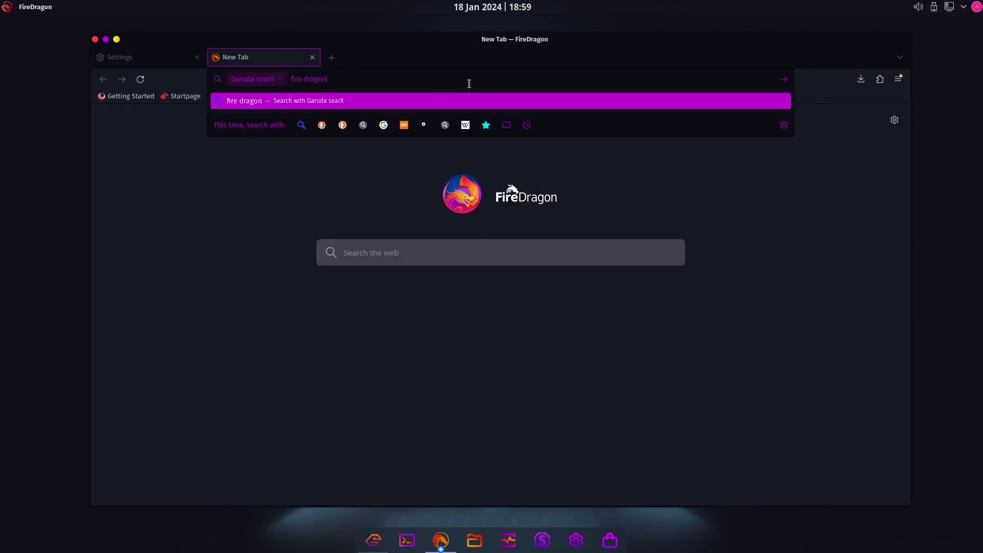
key("Return")
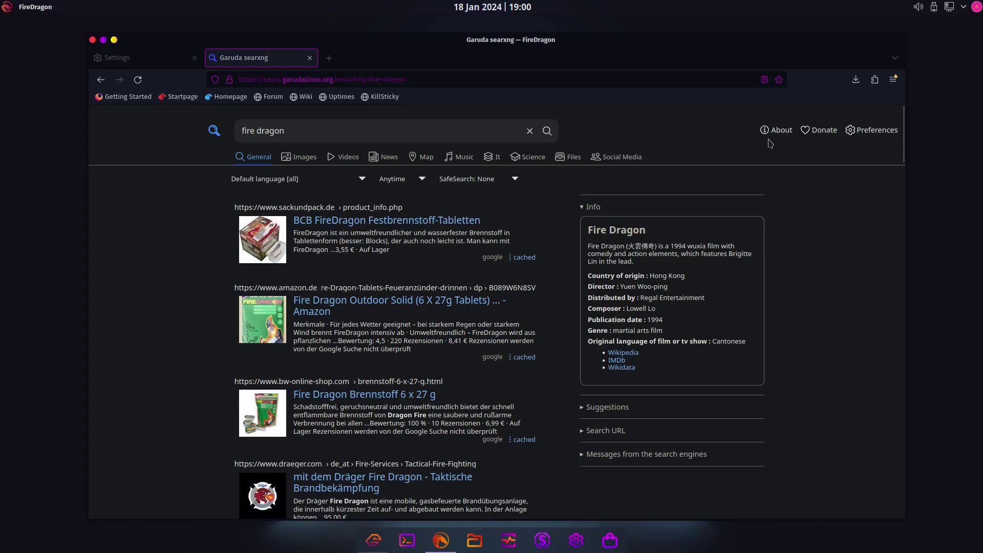
Step: View the SearXNG Preferences and About pages, returning to the search results after each
left_click(872, 136)
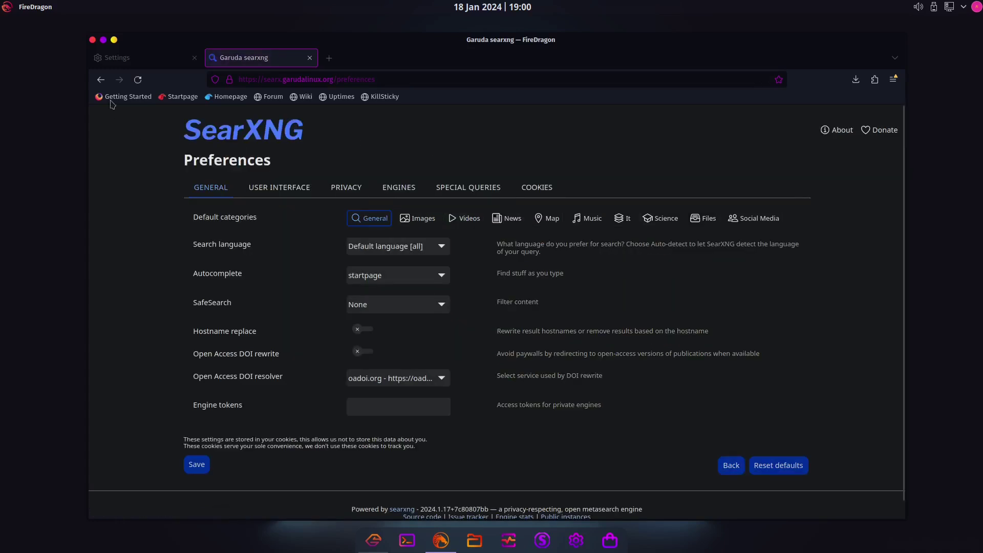
left_click(101, 80)
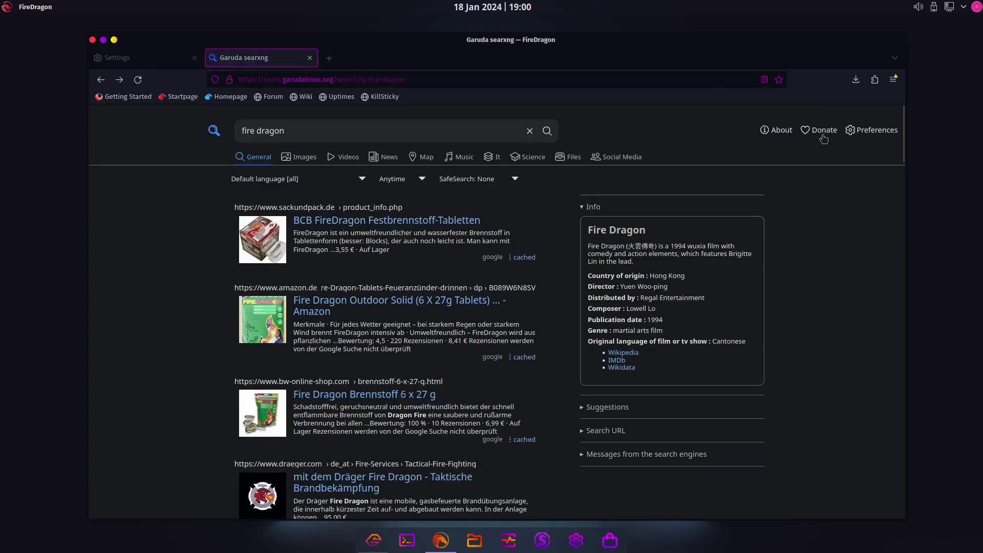
left_click(779, 132)
key("alt+Left")
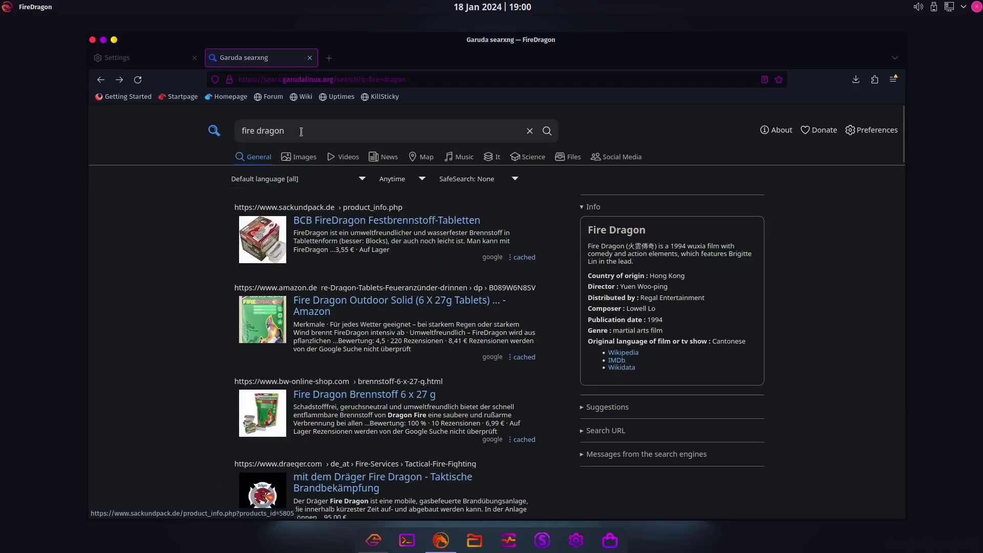
left_click_drag(286, 131, 202, 137)
left_click(202, 140)
left_click_drag(314, 132, 195, 125)
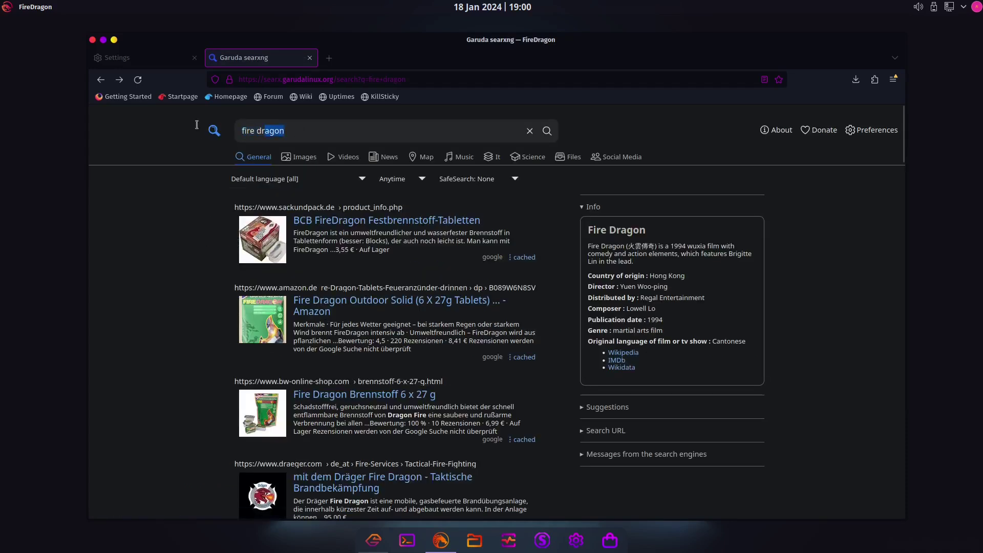
left_click(318, 133)
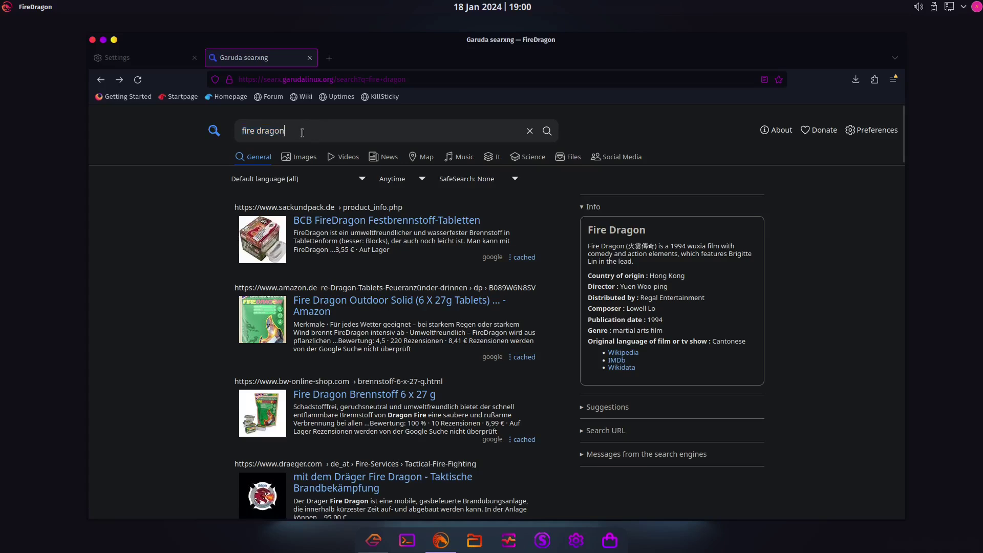
left_click(330, 63)
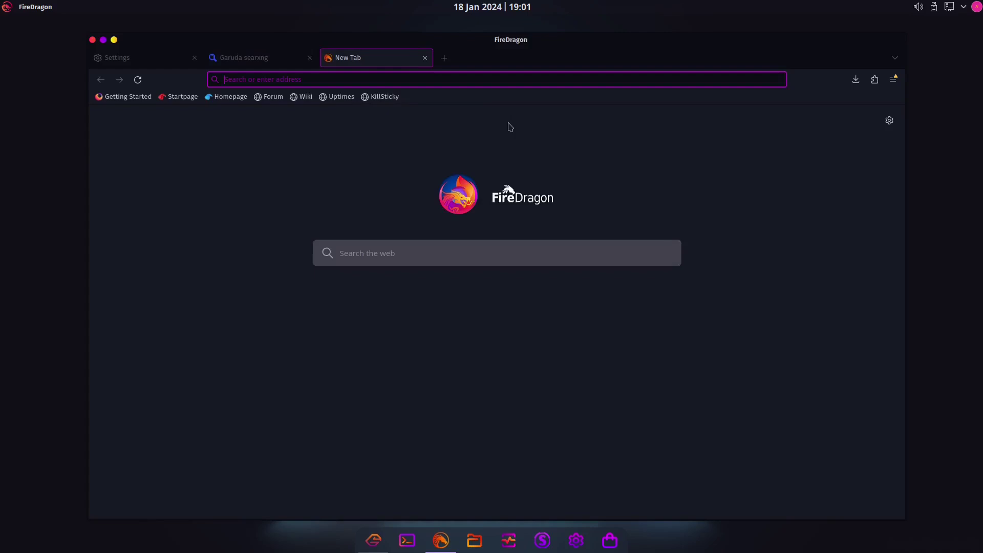
left_click(425, 58)
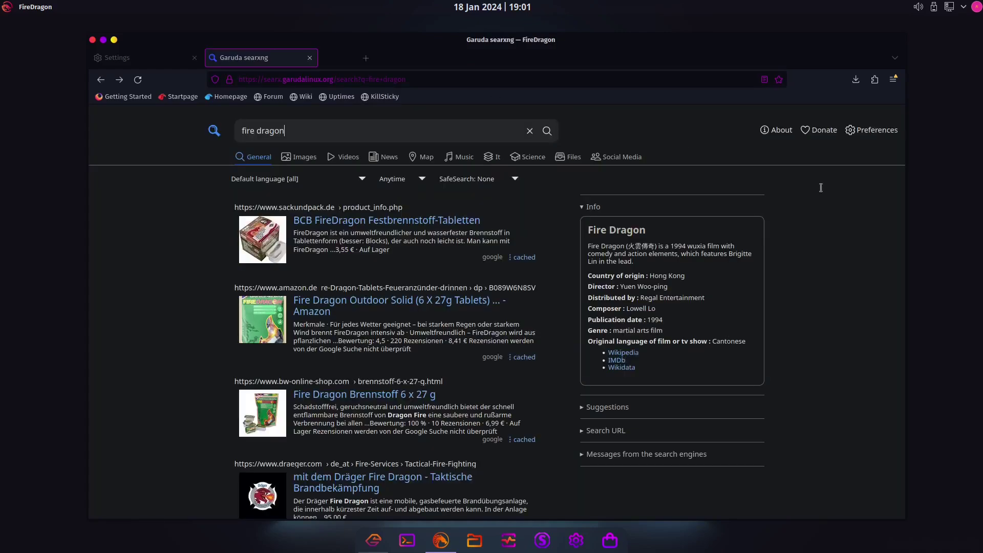
Step: Look down the search results, then open the browser's Add-ons Manager to show the installed extensions
scroll(835, 372, "down", 5)
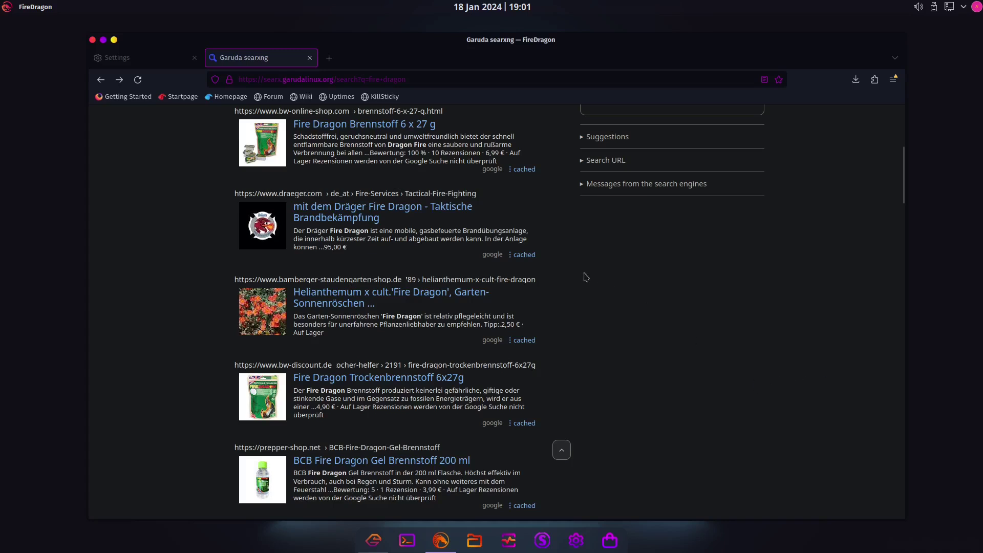
left_click(893, 79)
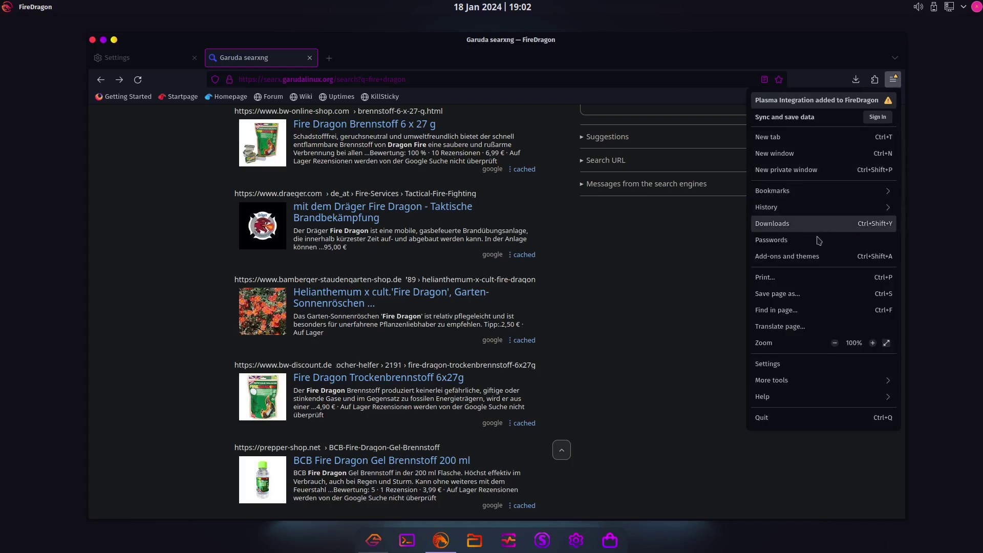
left_click(818, 257)
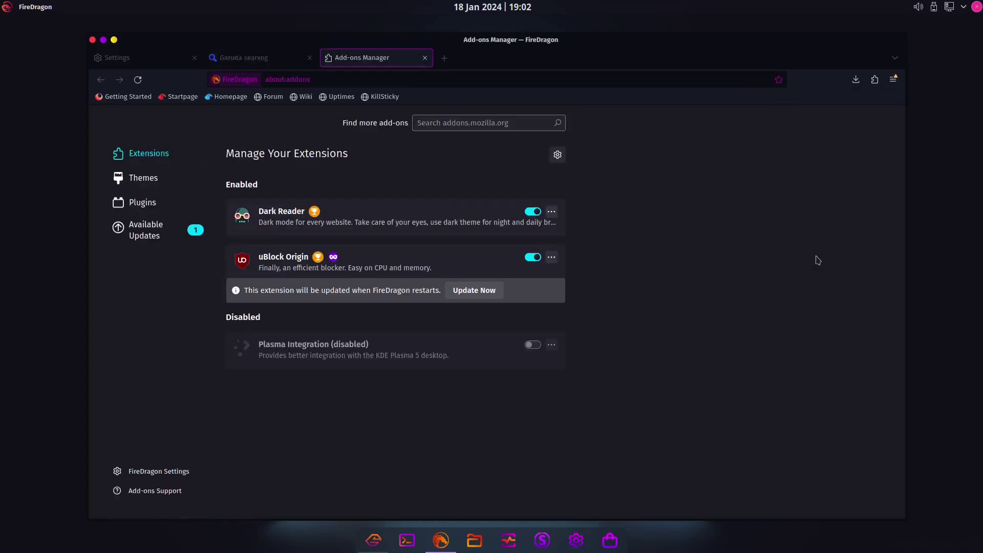